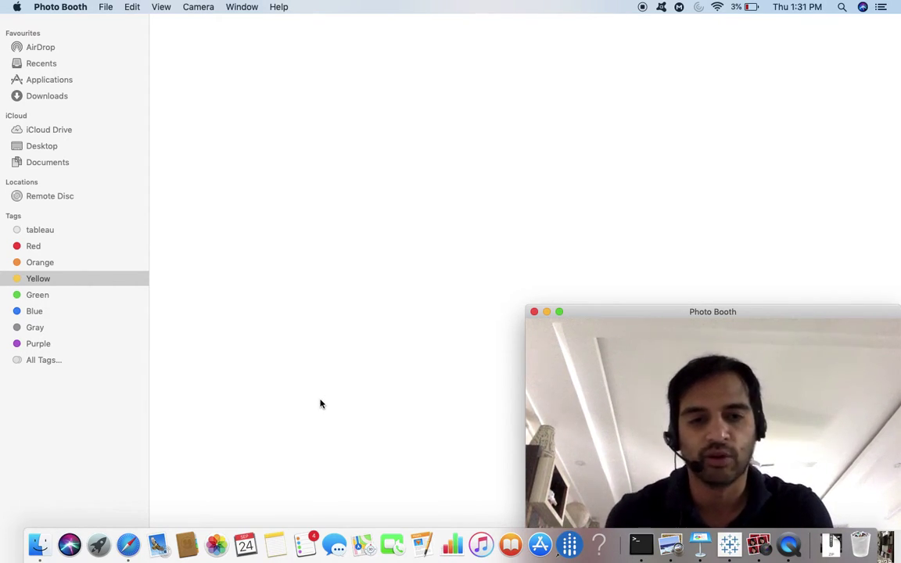
Step: Scroll down the tableauinfo.com home page in Safari, then switch to the Keynote presentation
key(ctrl+Right)
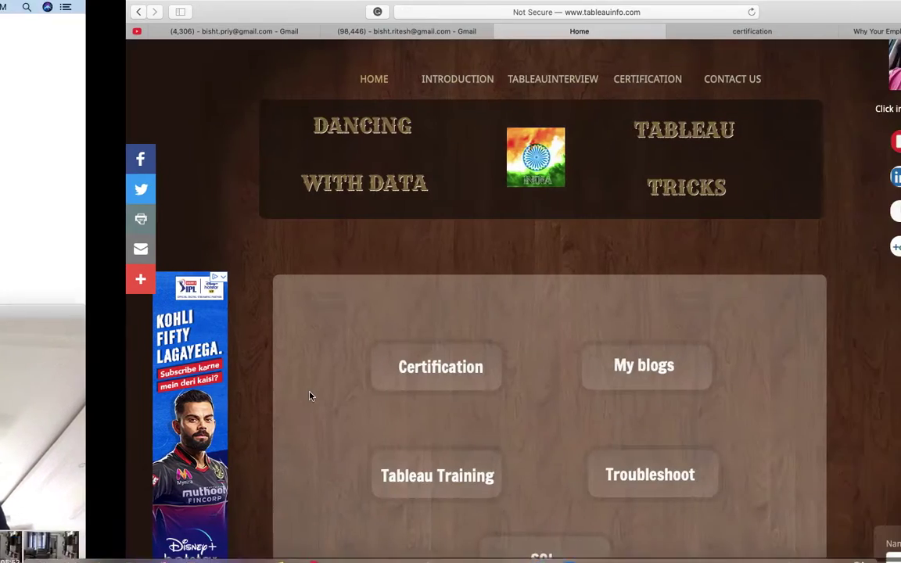
scroll(452, 457, down, 2)
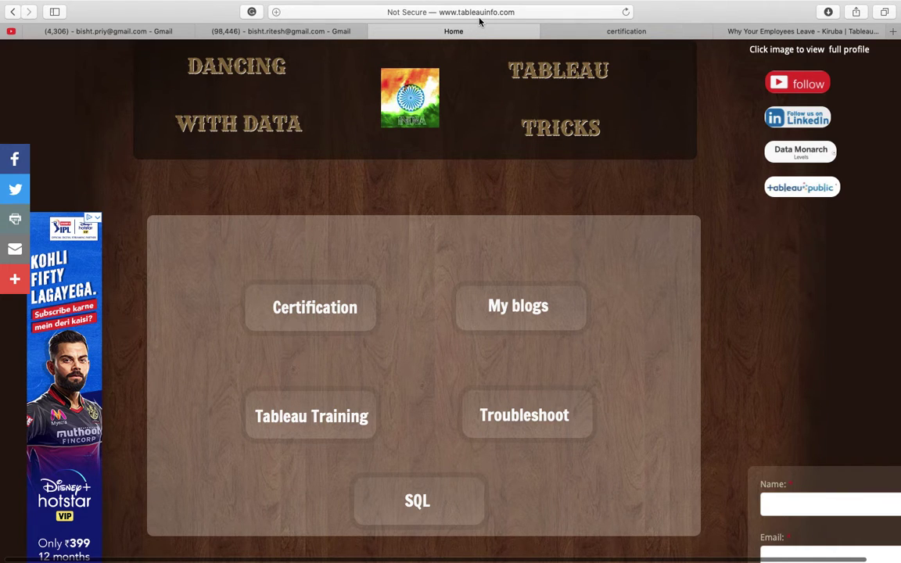
key(super+Tab)
key(super+Tab)
key(super+Tab)
key(super+Tab)
key(super+Tab)
key(super+Tab)
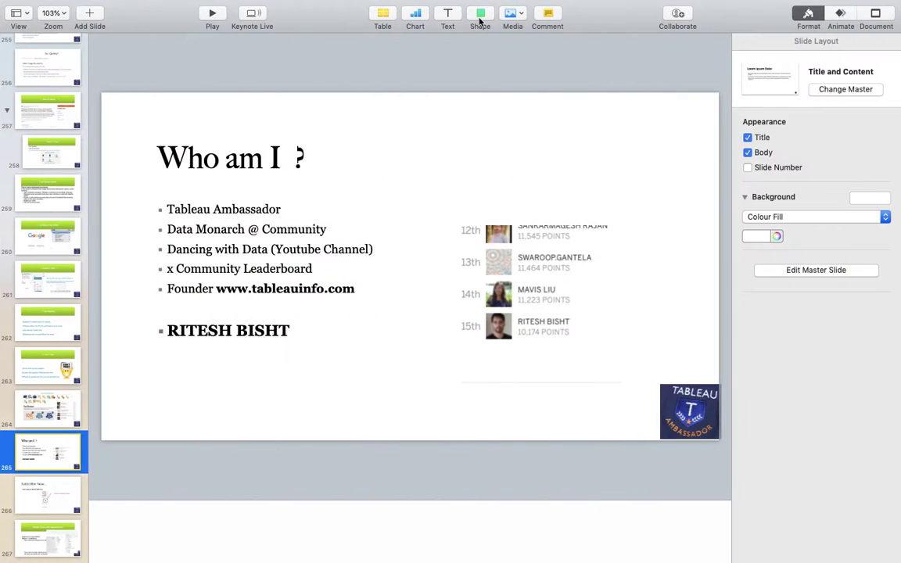
Step: Play the 'Who am I ?' slide full screen, exit it, and switch to the Tableau workbook
click(211, 16)
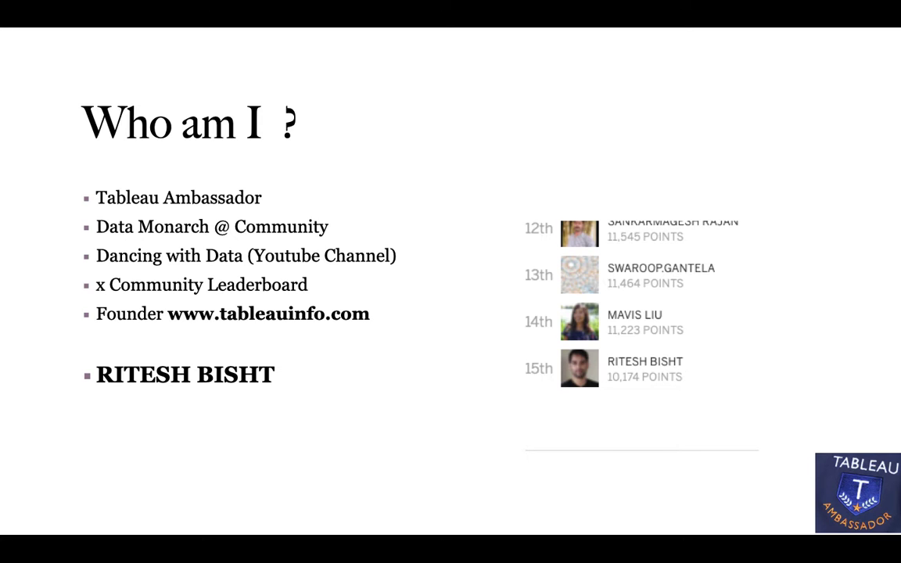
key(Escape)
key(super+Tab)
key(super+Tab)
key(super+Tab)
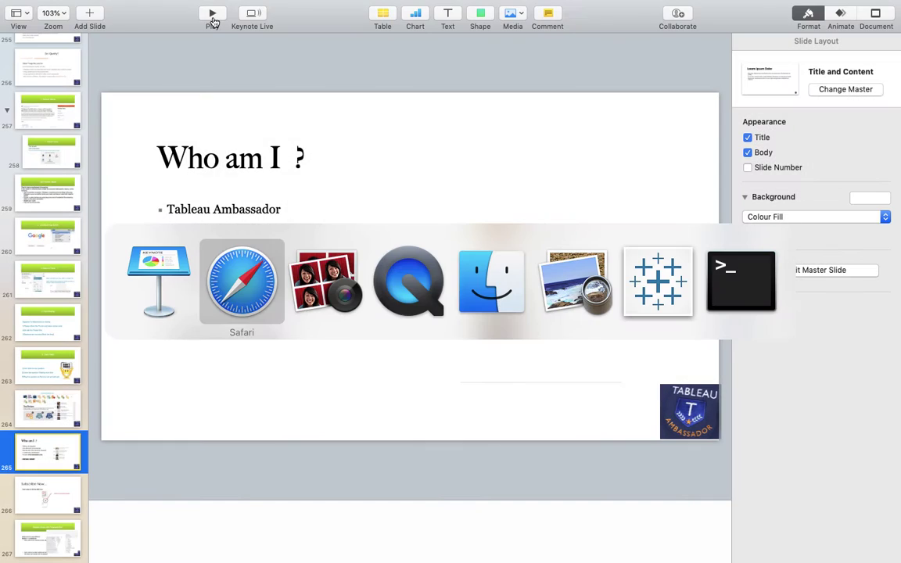
key(super+Tab)
key(super+Tab)
key(super+Tab)
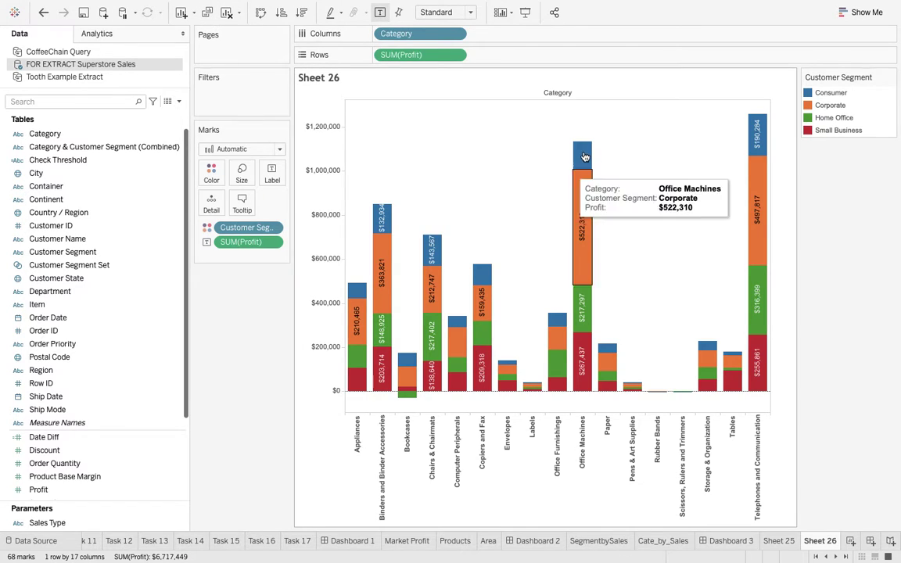
mouse_move(584, 158)
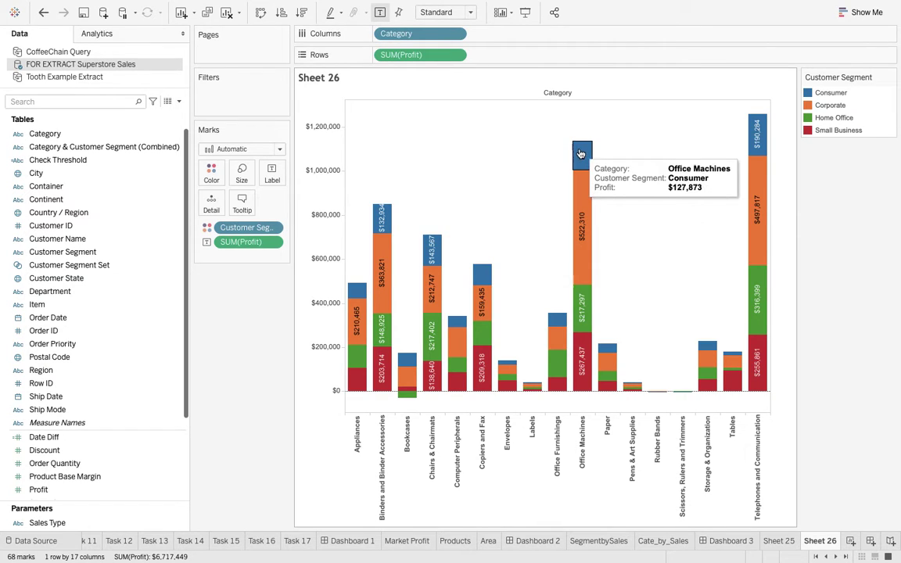
mouse_move(582, 191)
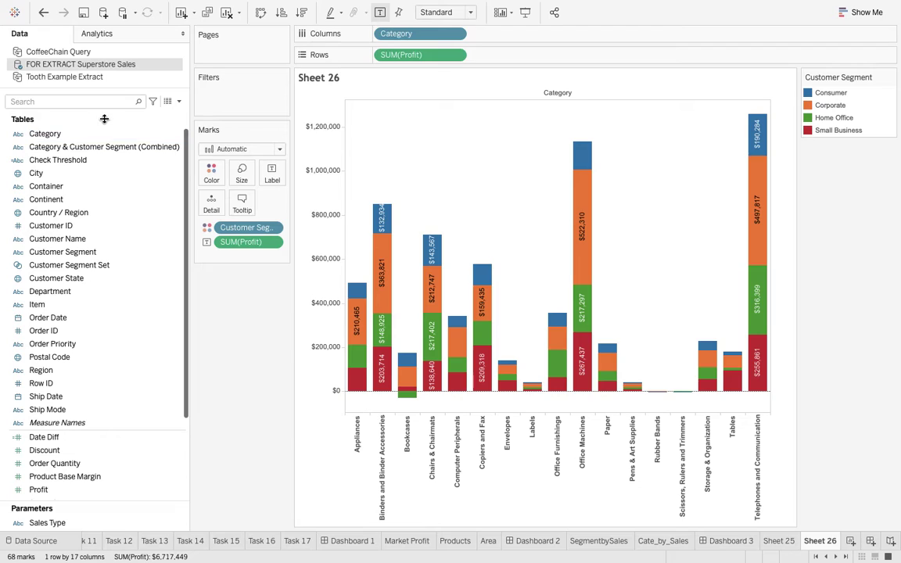
click(85, 134)
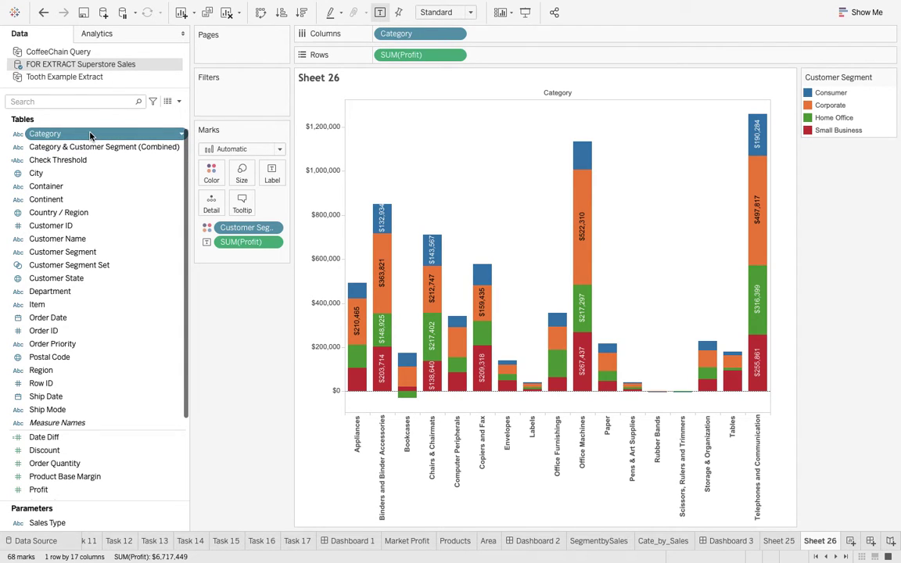
ctrl+click(96, 253)
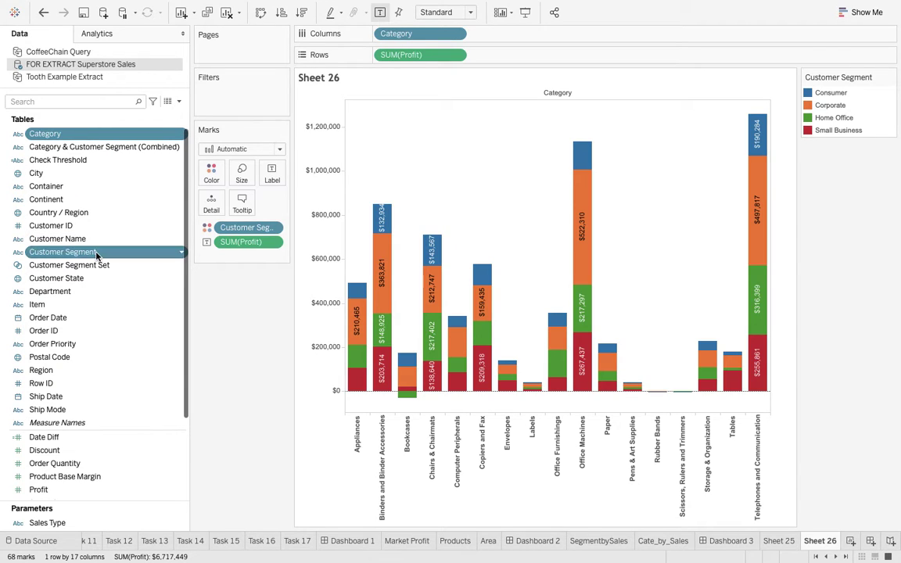
right_click(144, 257)
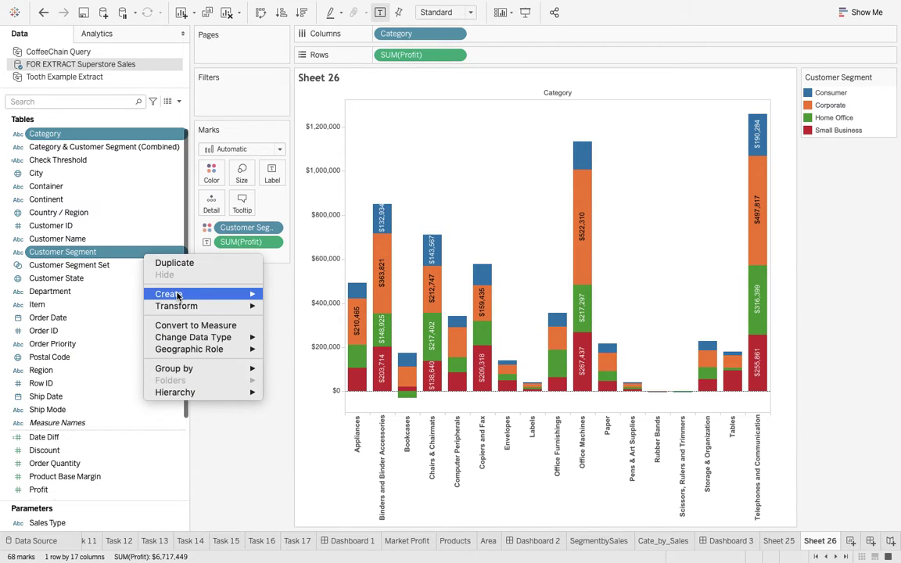
mouse_move(216, 297)
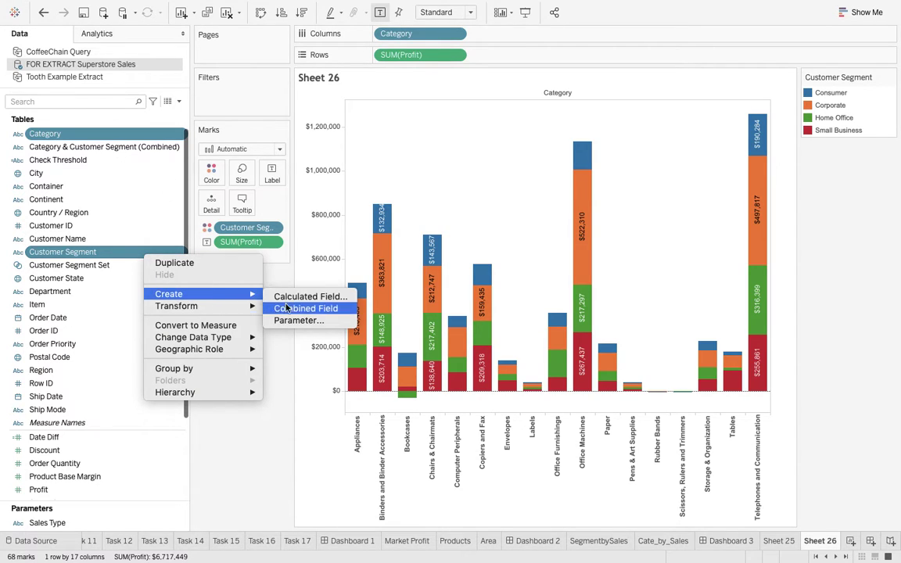
click(217, 403)
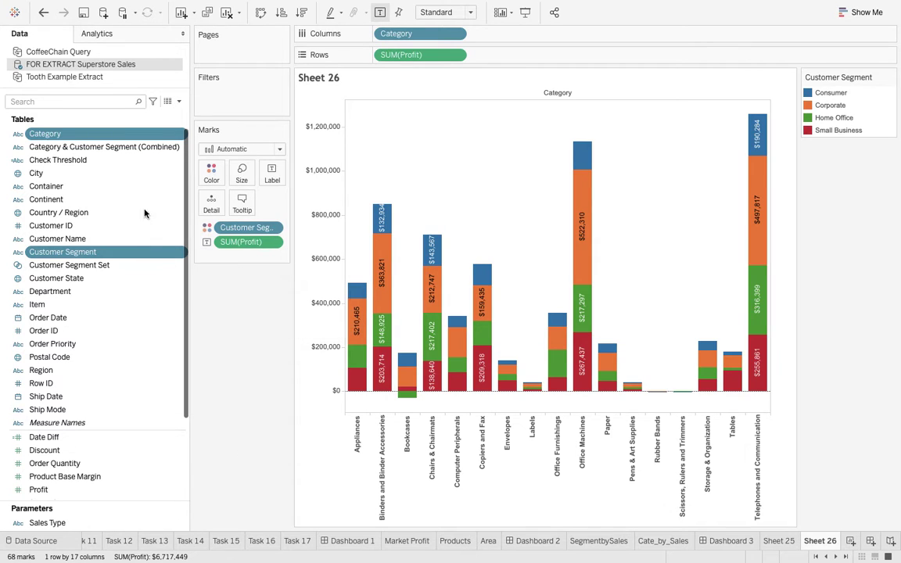
click(140, 147)
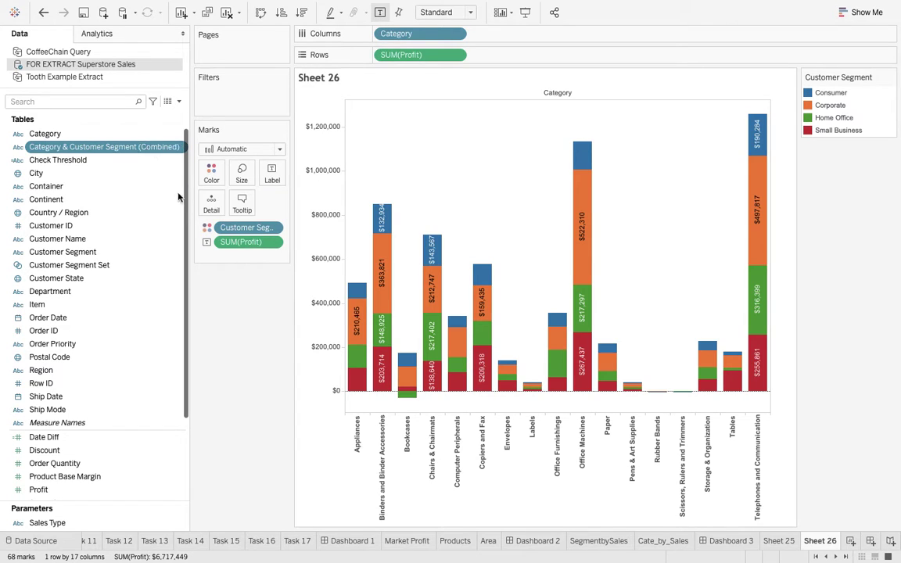
Step: Make the Customer Segment colour an Attribute and add Category & Customer Segment (Combined) to Detail
click(274, 228)
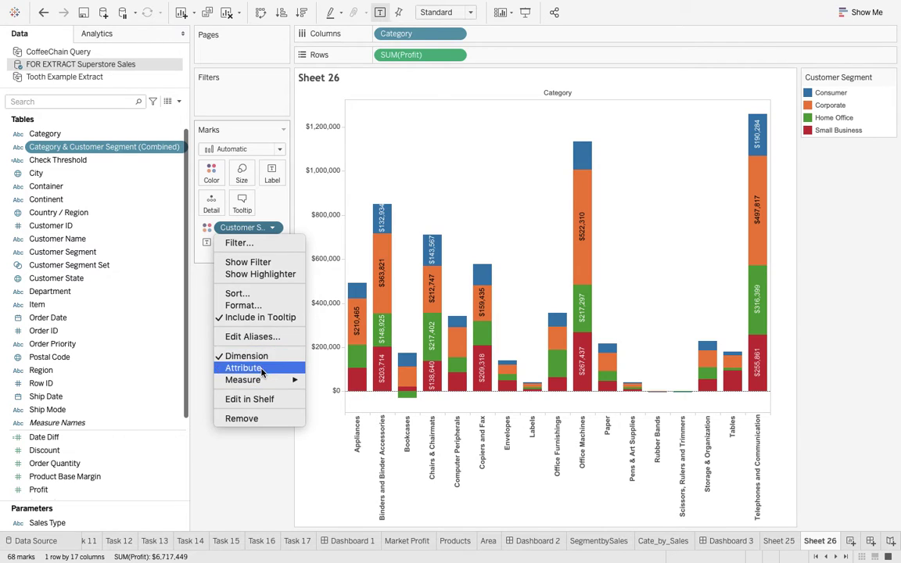
click(261, 370)
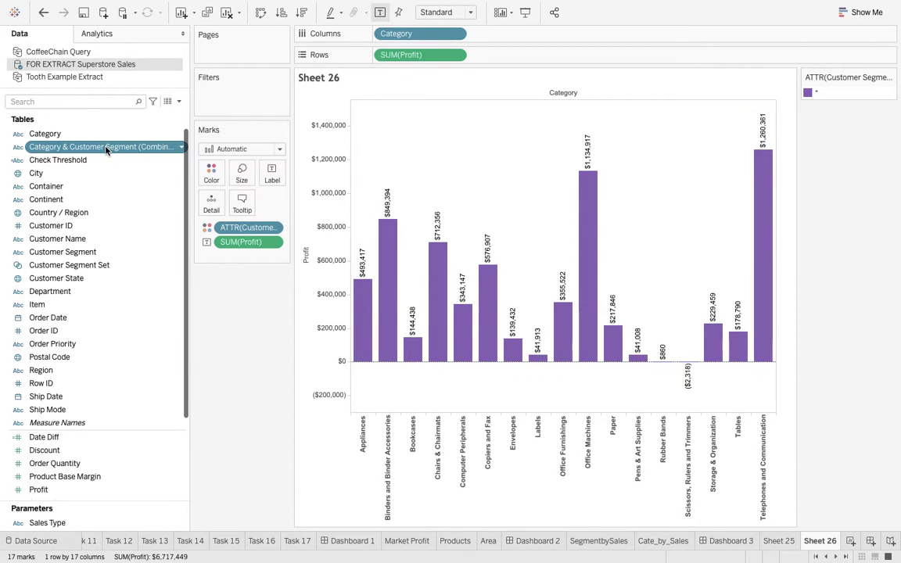
drag(107, 150, 212, 208)
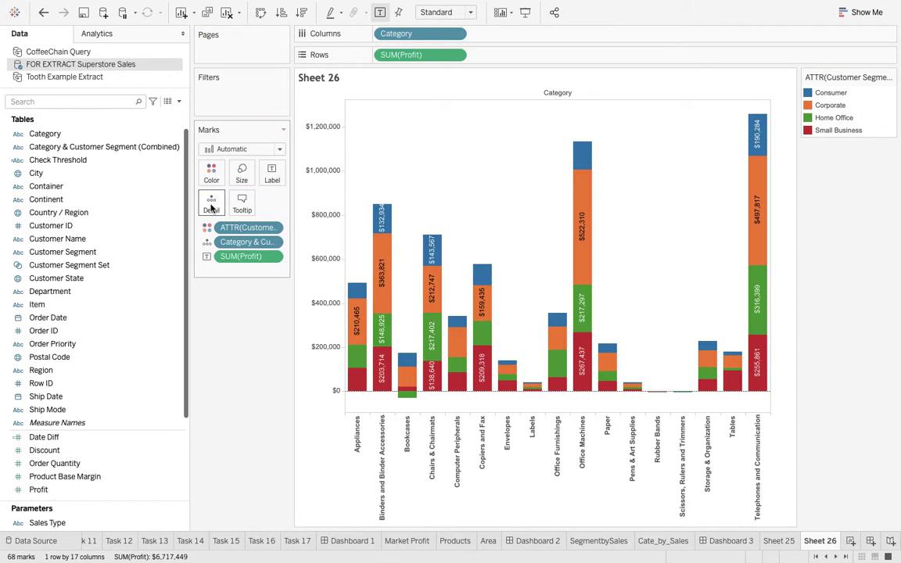
click(273, 243)
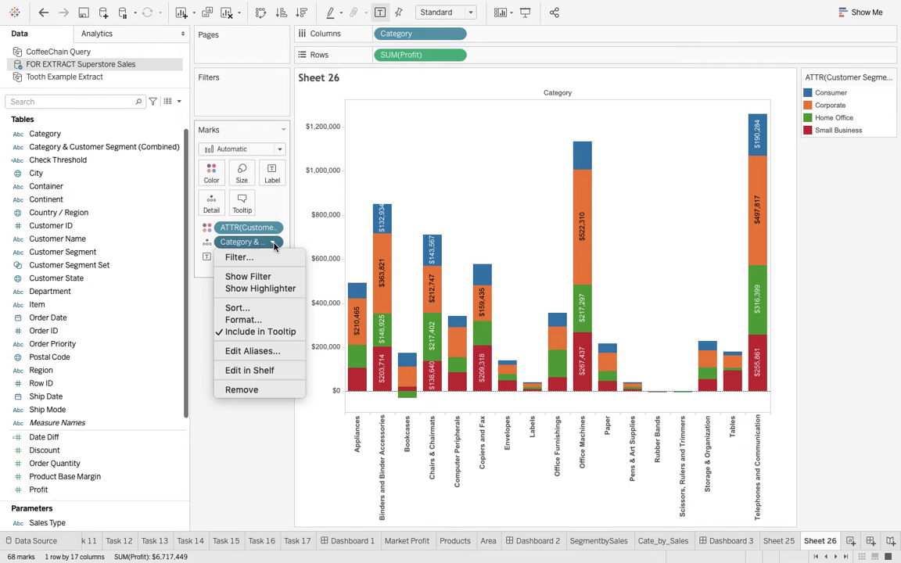
Step: Sort the Category & Customer Segment (Combined) field descending by the Profit field, summed
click(245, 310)
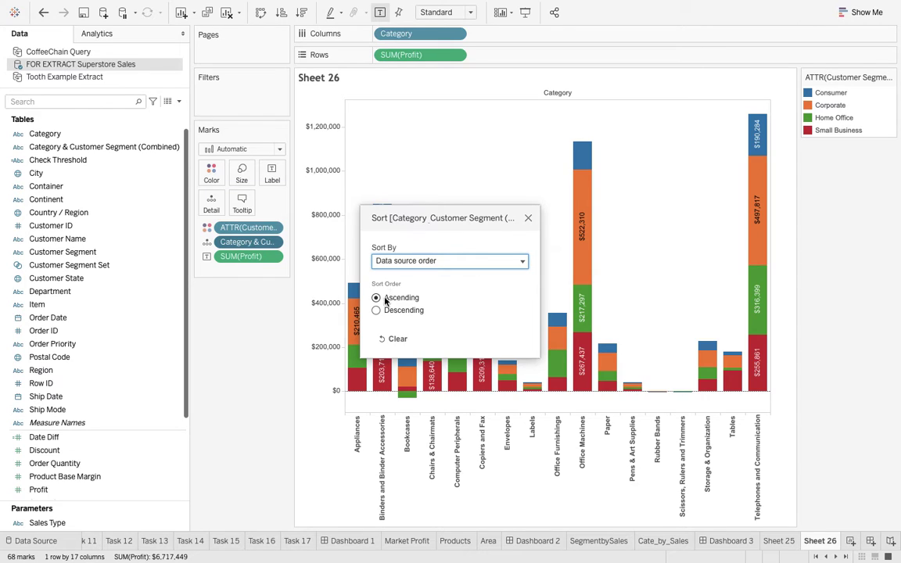
click(376, 311)
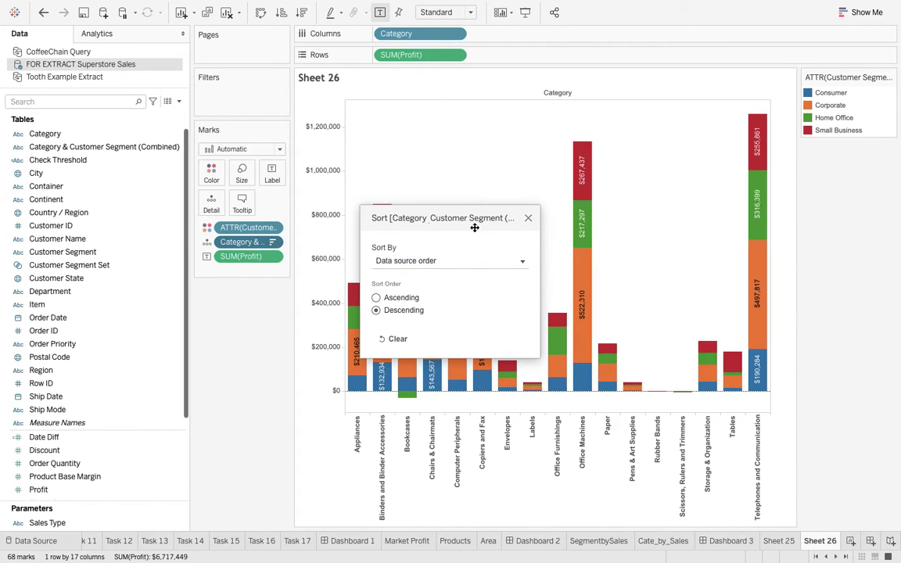
click(458, 269)
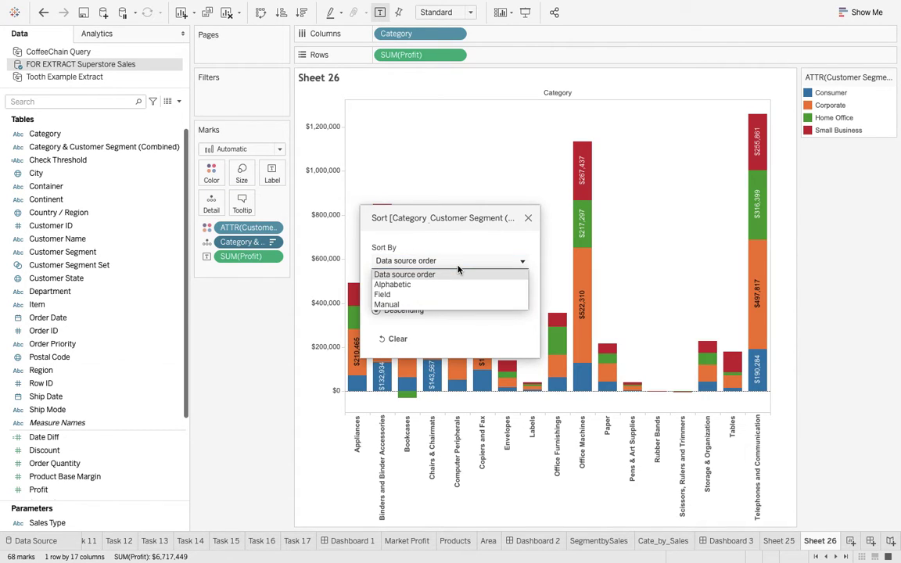
click(422, 298)
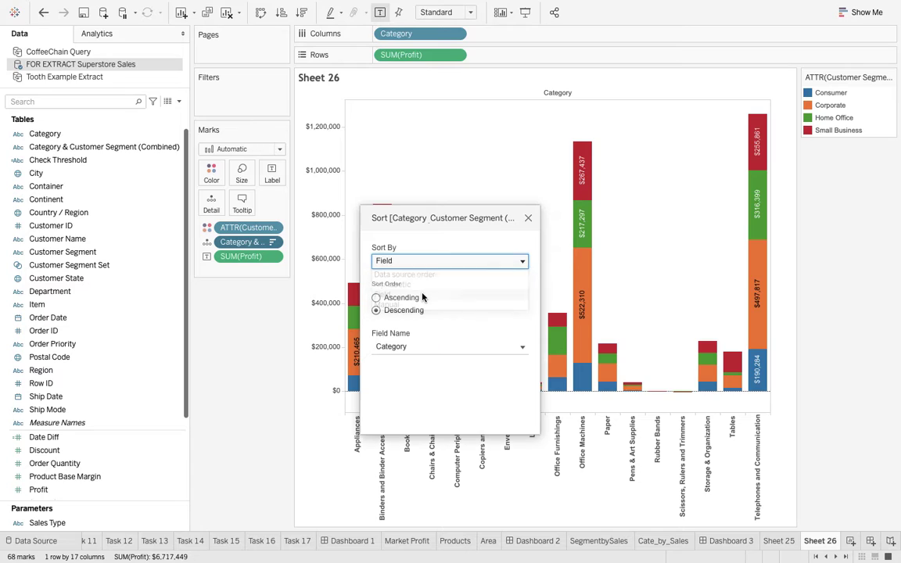
click(416, 348)
text(prof)
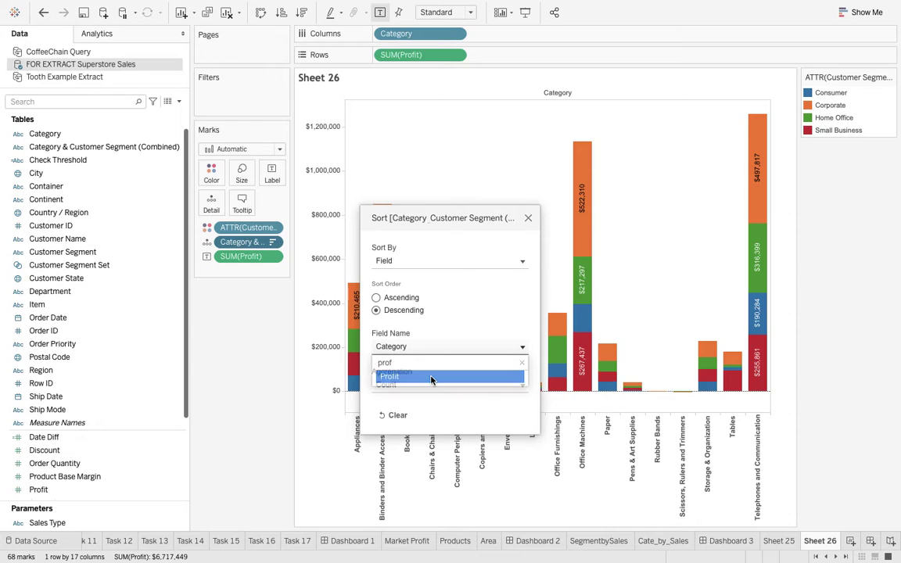
click(431, 377)
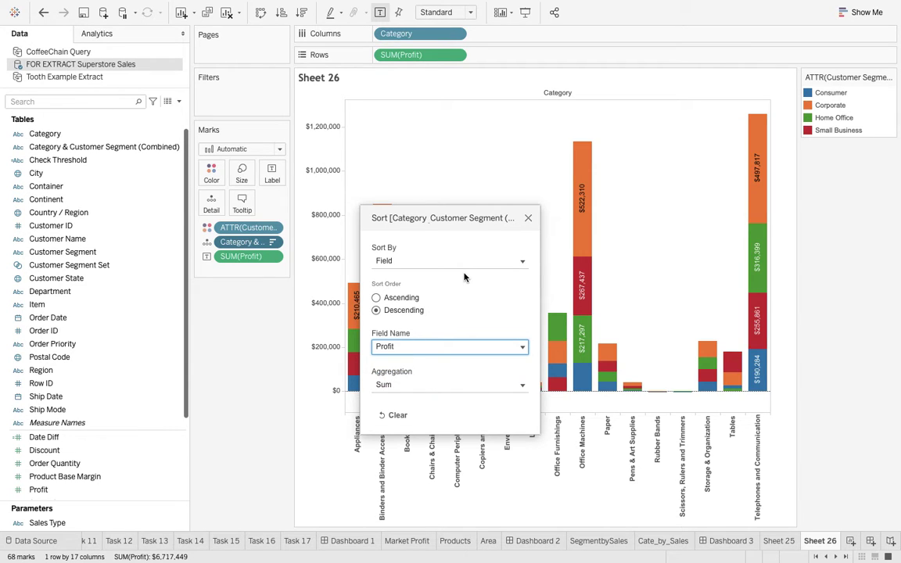
drag(477, 221, 798, 118)
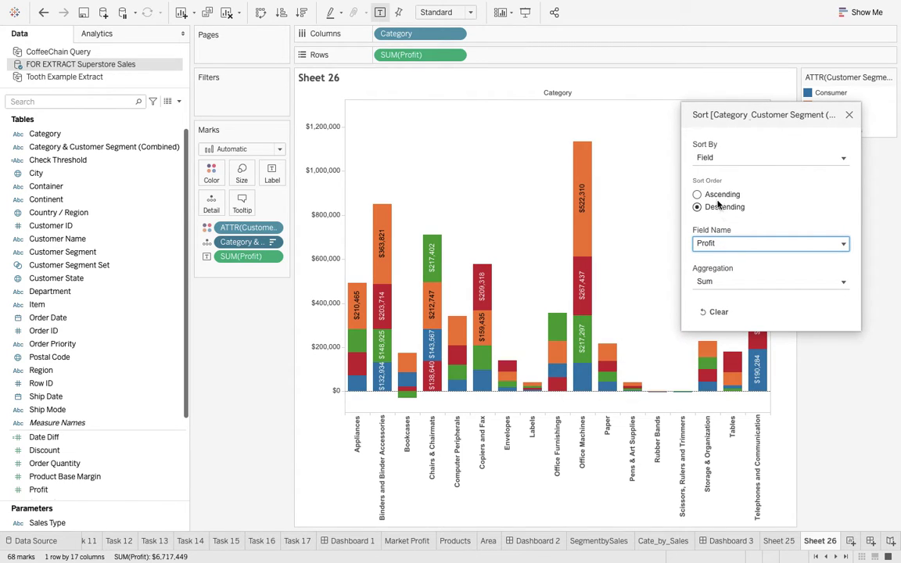
click(699, 196)
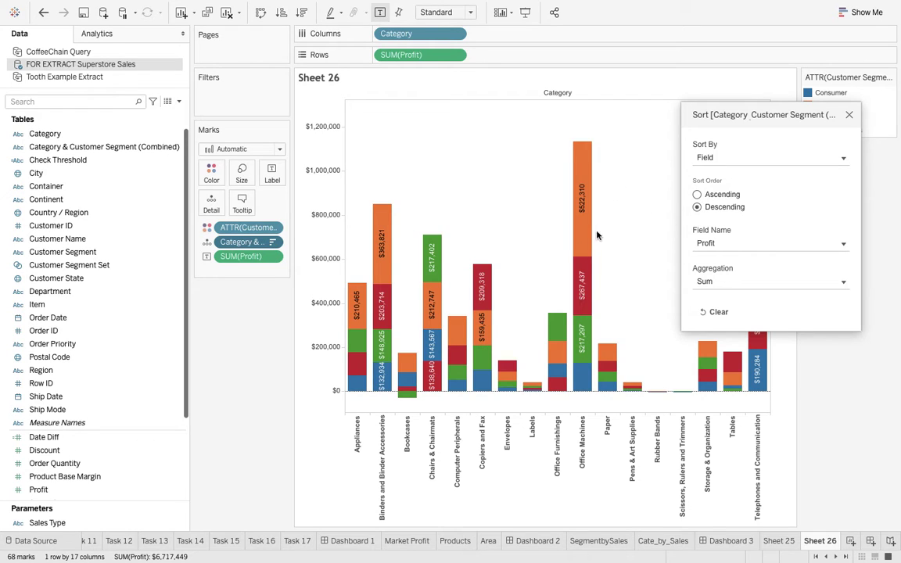
click(850, 115)
mouse_move(701, 557)
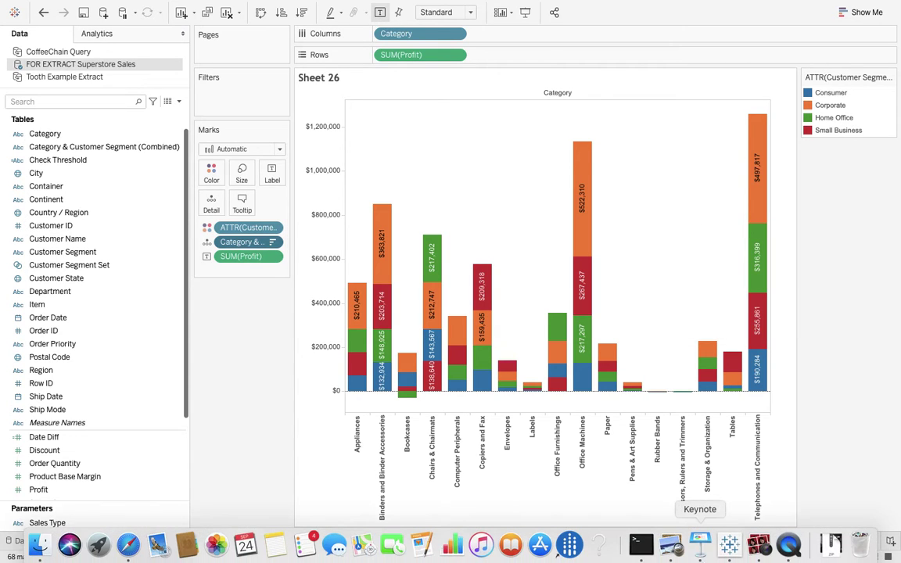
Step: Bring Photo Booth's live webcam window to the front from the Dock
click(764, 557)
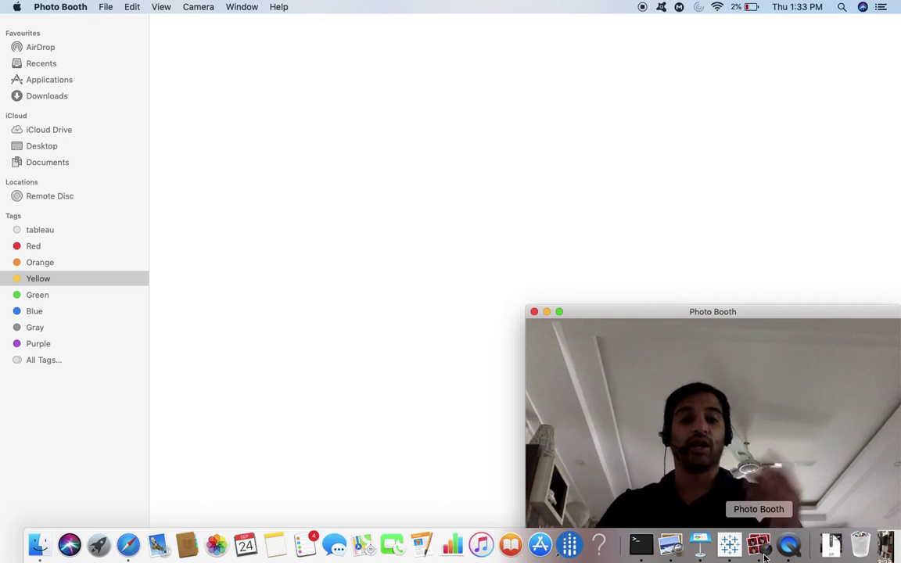